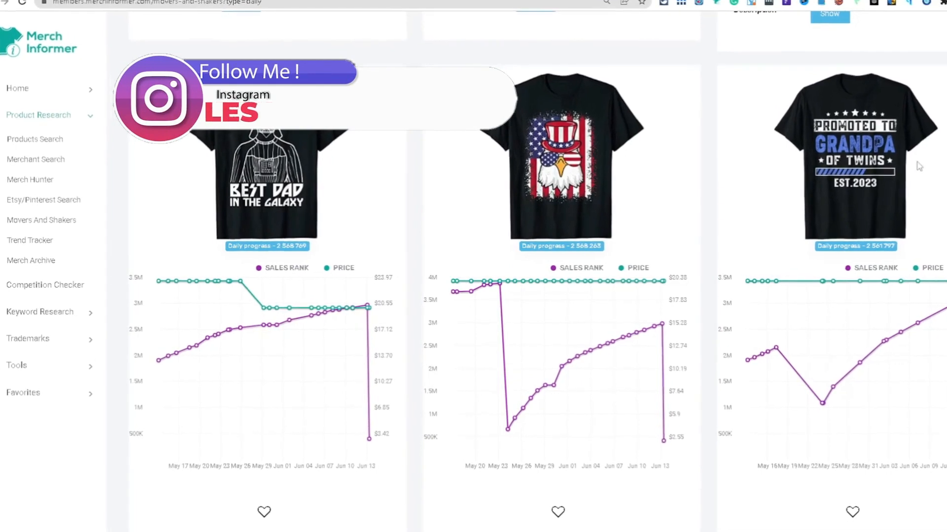
# Browse the daily Movers and Shakers T-shirts and open the Amazon listing of the All American Grandma shirt
pyautogui.scroll(-7, 493, 296)
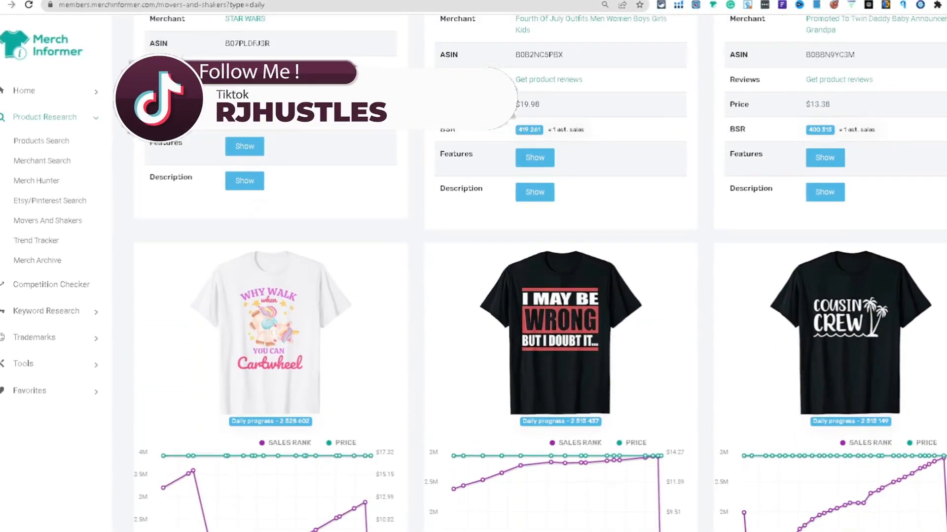
pyautogui.scroll(-4, 493, 295)
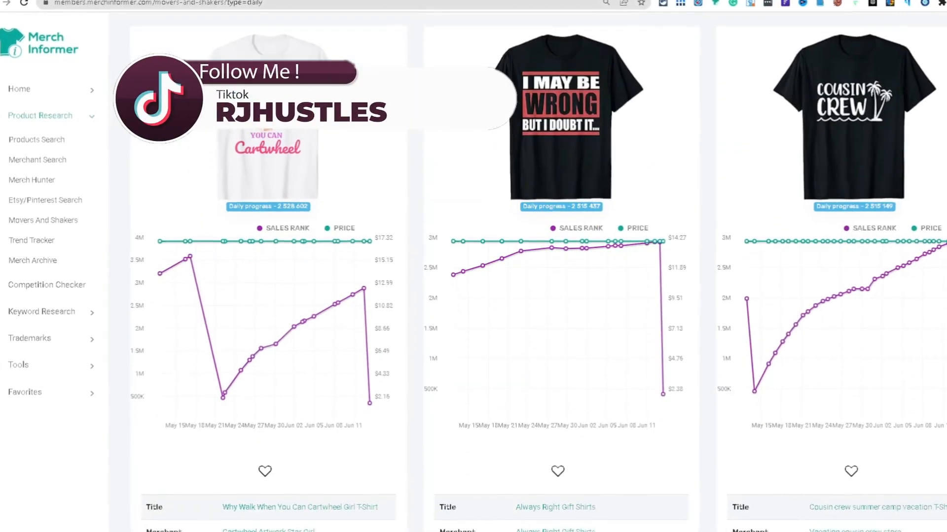
pyautogui.scroll(1, 841, 142)
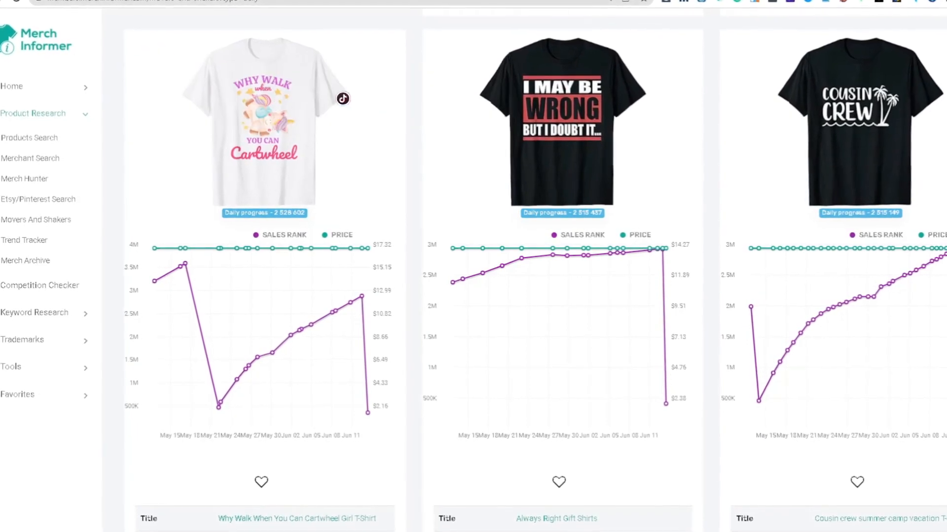
pyautogui.scroll(-10, 493, 296)
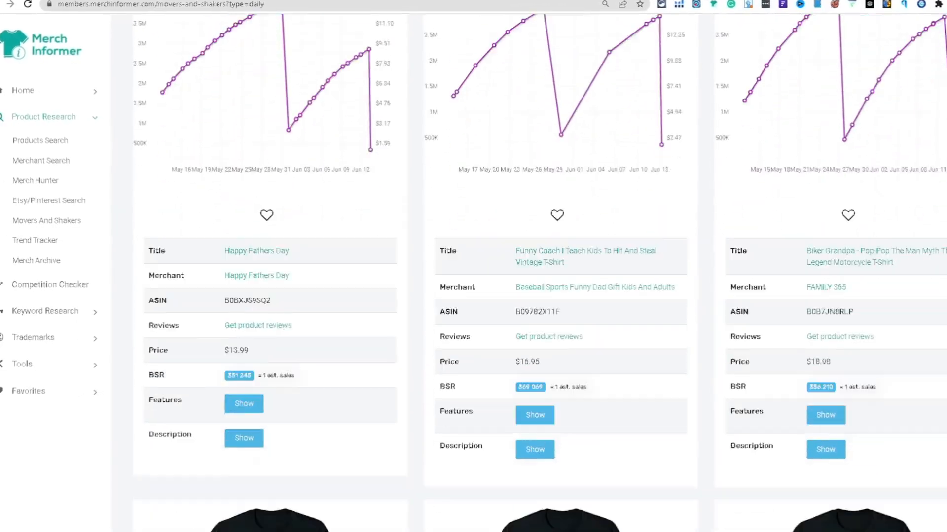
pyautogui.scroll(-10, 493, 296)
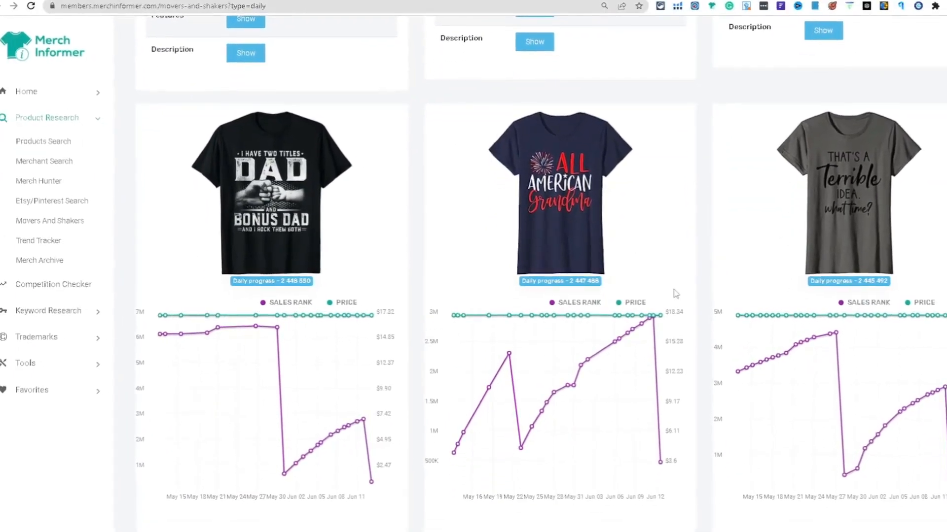
pyautogui.scroll(-3, 708, 304)
pyautogui.scroll(4, 707, 304)
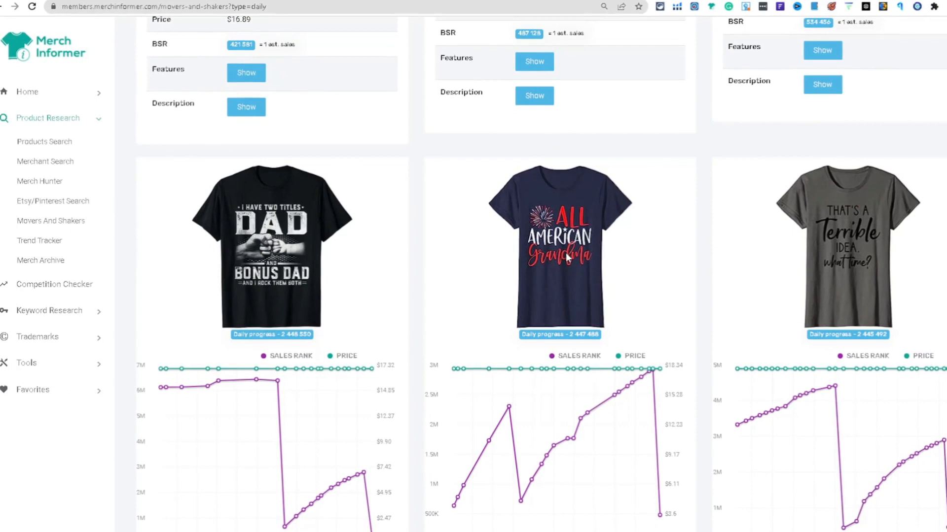
pyautogui.click(557, 169)
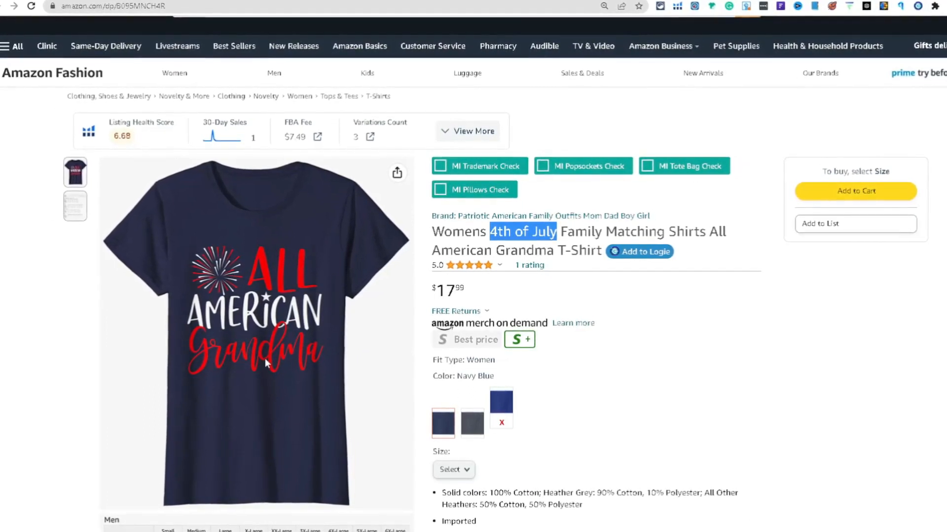
pyautogui.click(562, 232)
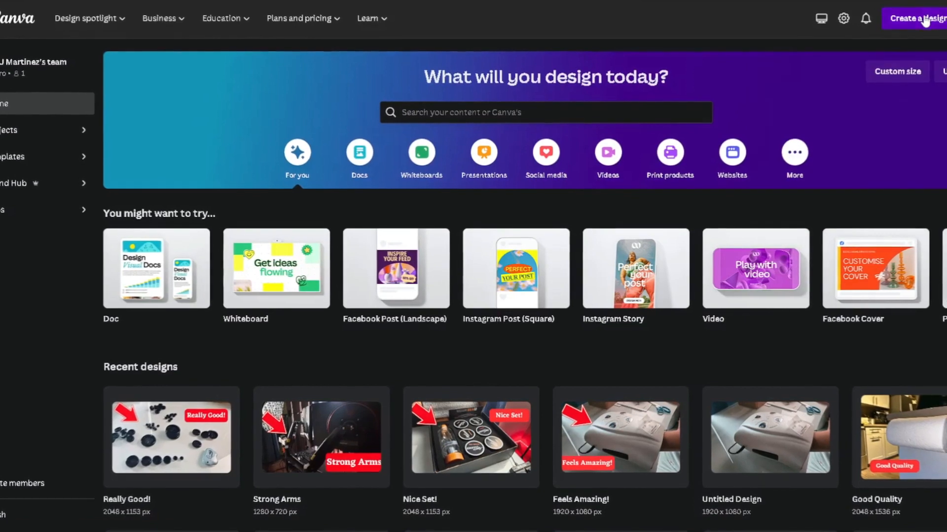
# Switch to Canva and create a new custom-size design 4500 px wide and 5400 px high
pyautogui.click(915, 21)
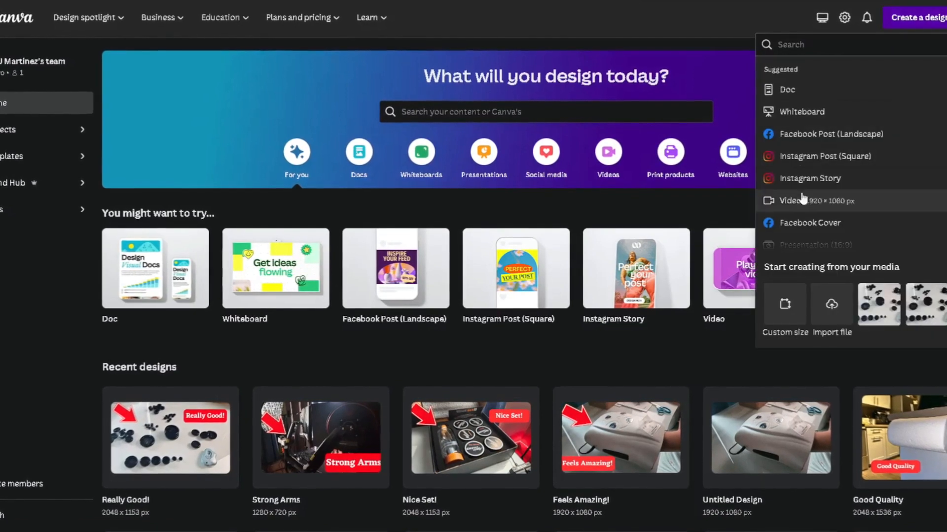
pyautogui.click(789, 311)
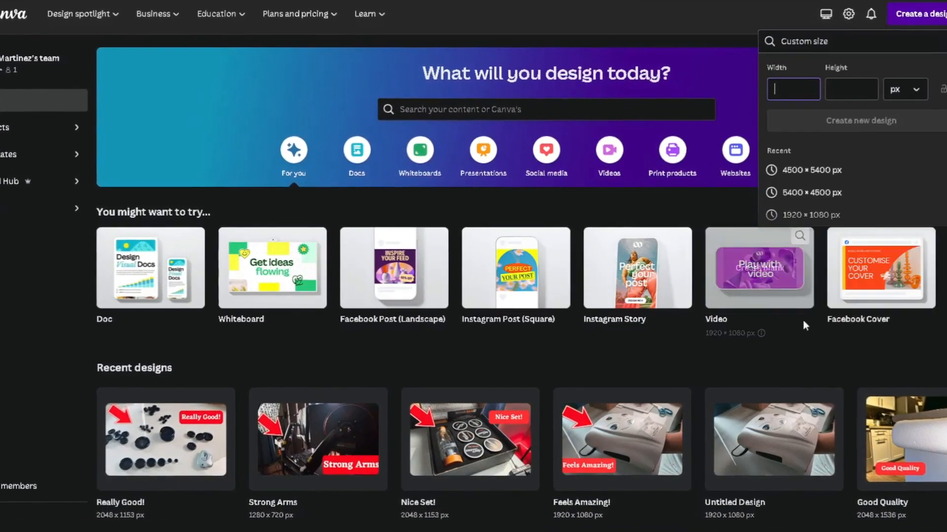
pyautogui.write('4500')
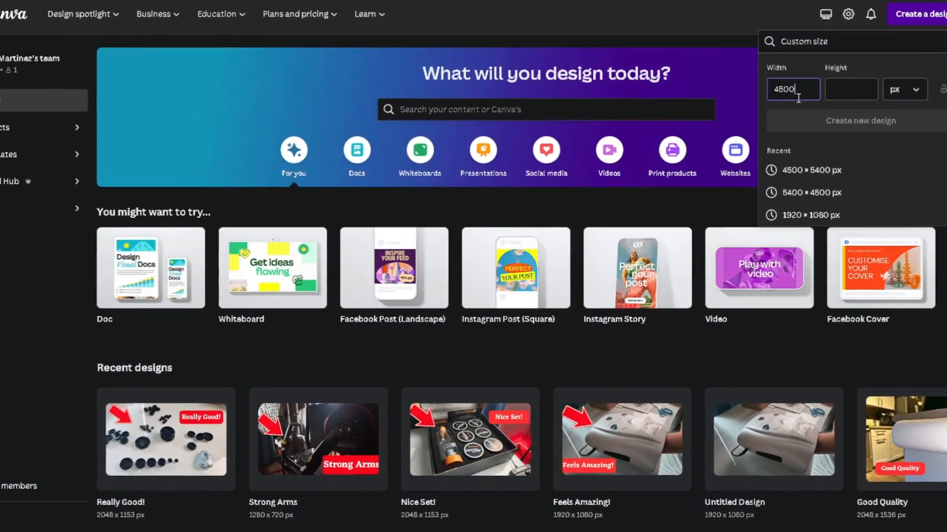
pyautogui.click(845, 89)
pyautogui.write('5400')
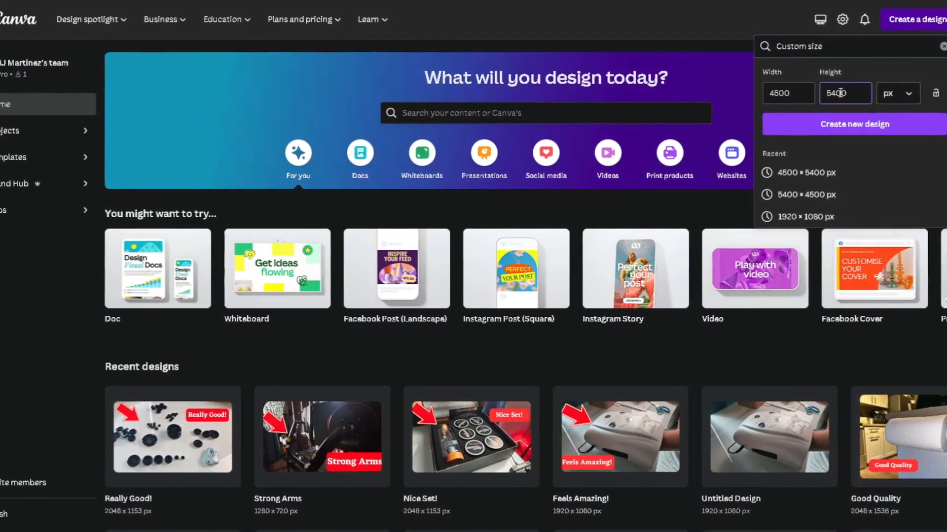
pyautogui.click(850, 130)
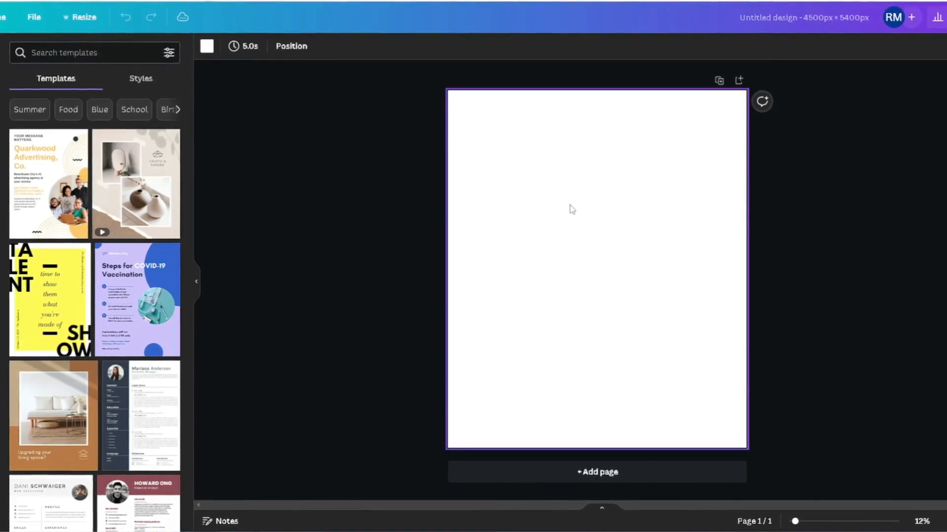
# Set the background color of the blank page to solid black
pyautogui.click(207, 48)
pyautogui.click(29, 279)
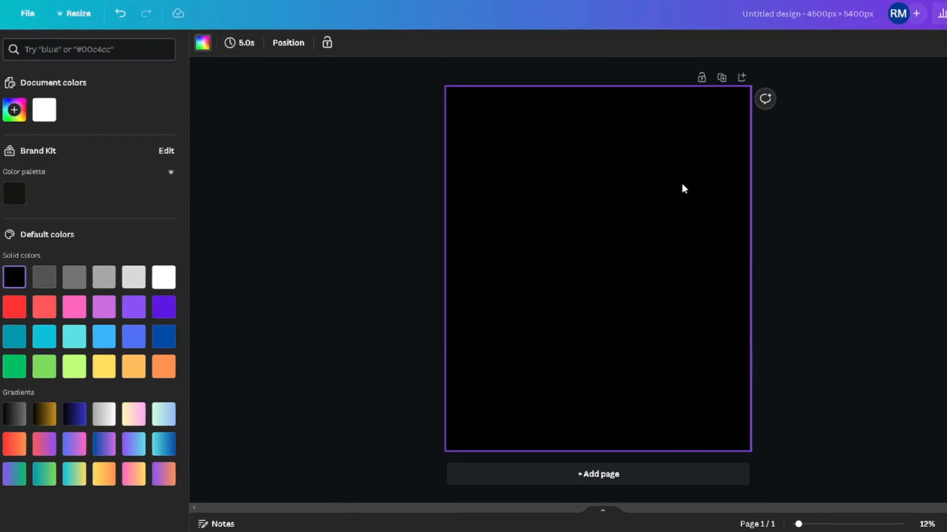
pyautogui.click(168, 278)
pyautogui.click(10, 279)
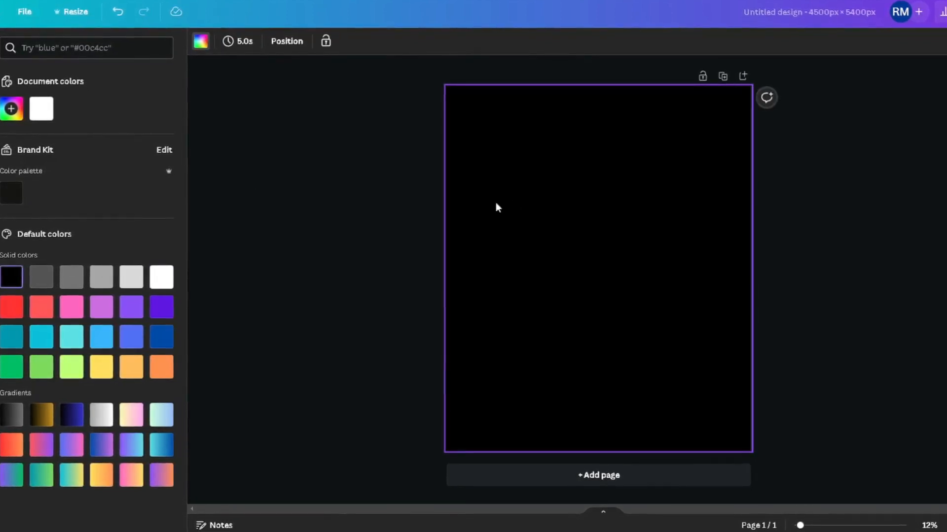
pyautogui.click(579, 194)
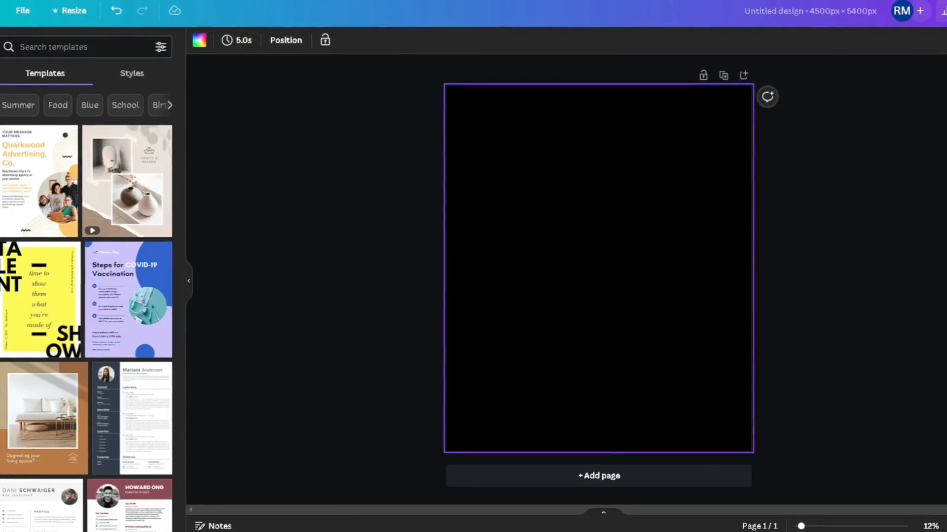
# Search the design elements for fireworks
pyautogui.click(1, 86)
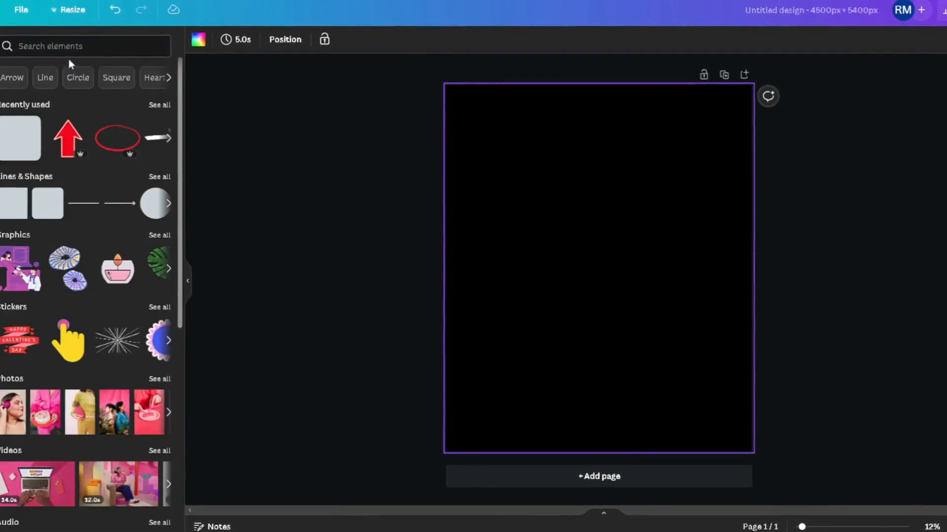
pyautogui.click(56, 44)
pyautogui.write('fi')
pyautogui.click(94, 92)
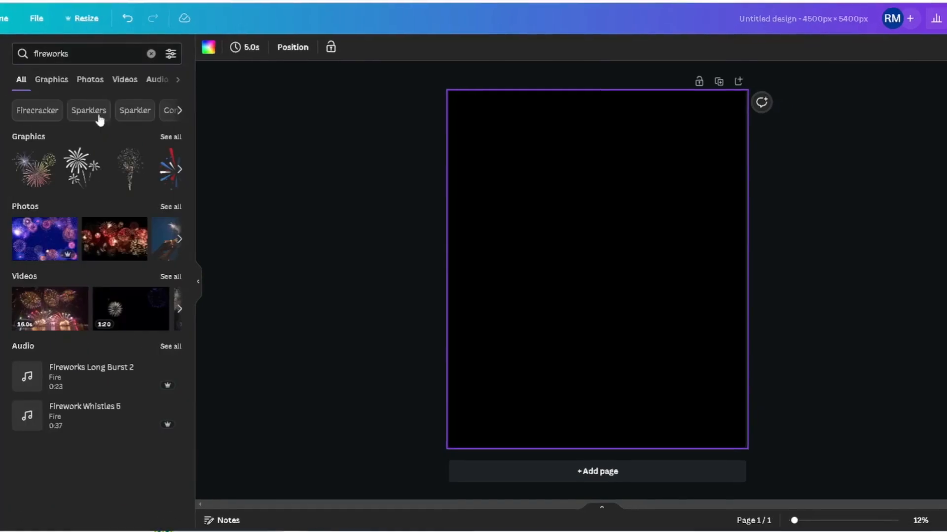
# Browse all the fireworks graphics and place the red, white and blue firework burst on the upper part of the page
pyautogui.click(186, 172)
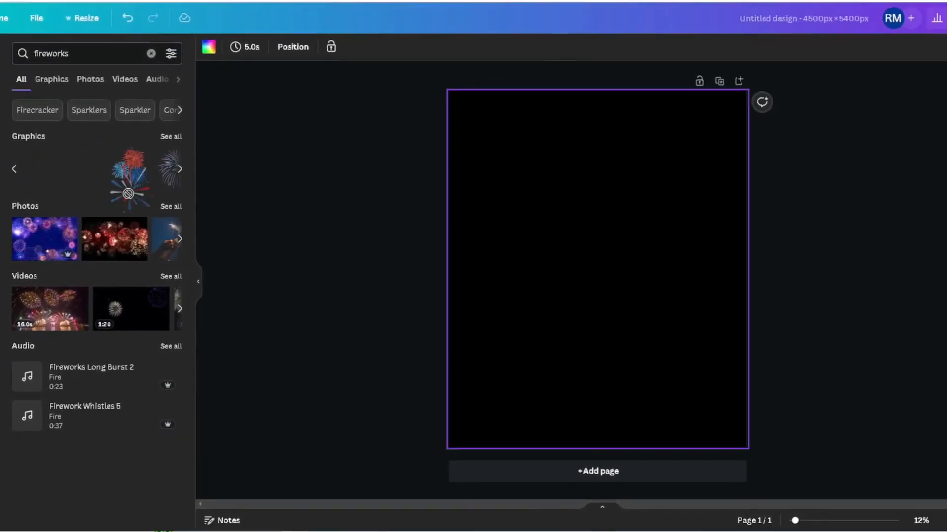
pyautogui.click(181, 167)
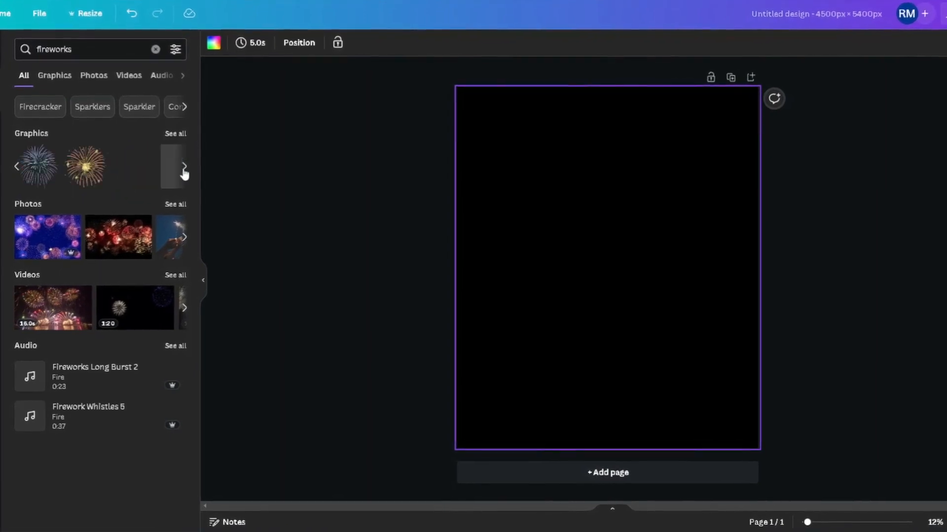
pyautogui.click(173, 135)
pyautogui.scroll(-2, 128, 336)
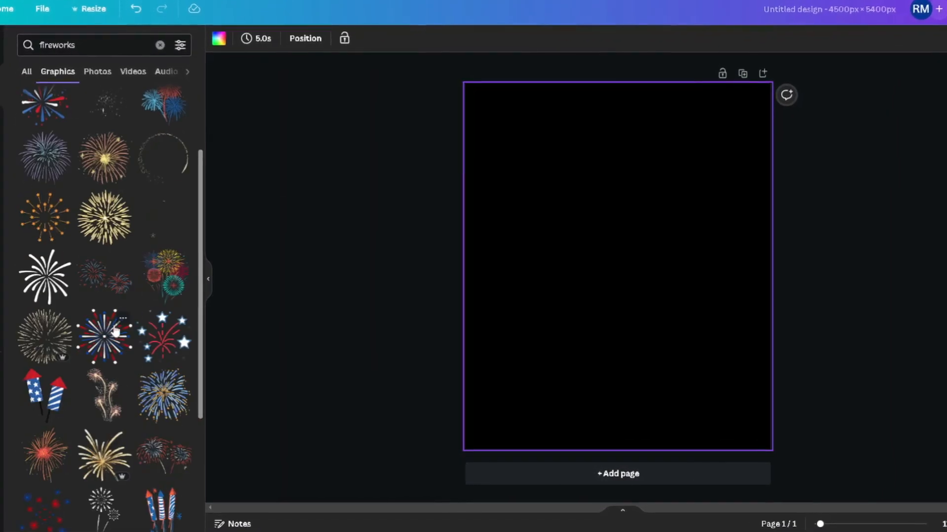
pyautogui.scroll(-2, 111, 348)
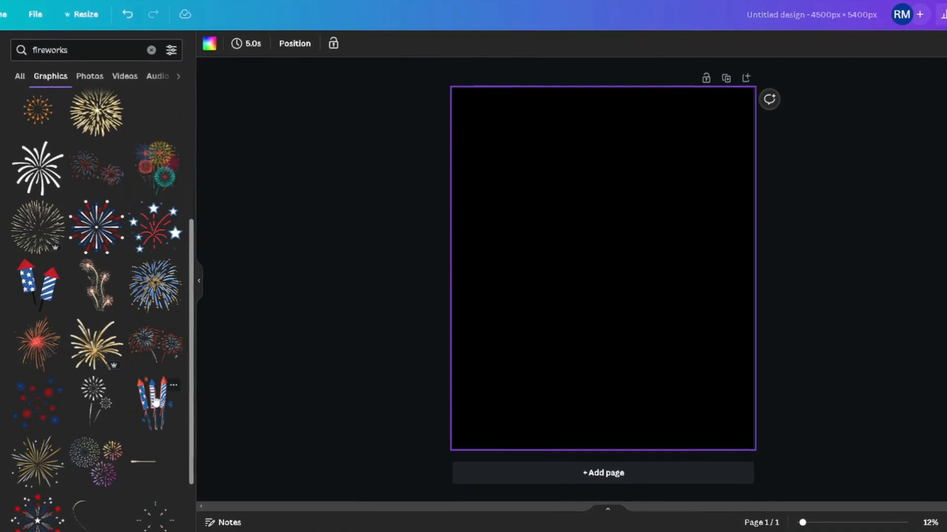
pyautogui.moveTo(96, 226); pyautogui.dragTo(550, 180)
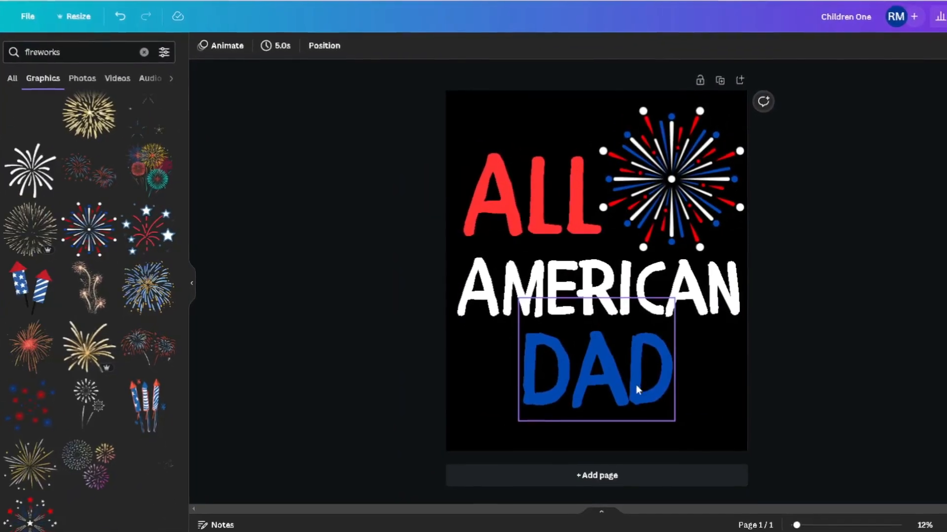
# Open the Britannica family members vocabulary word list from the Google results and look through it
pyautogui.click(637, 389)
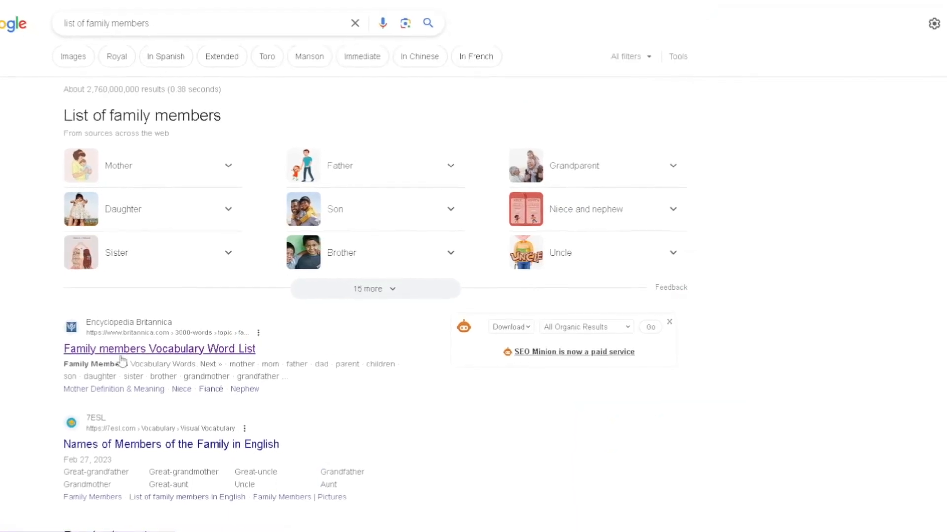
pyautogui.click(137, 354)
pyautogui.scroll(-3, 405, 374)
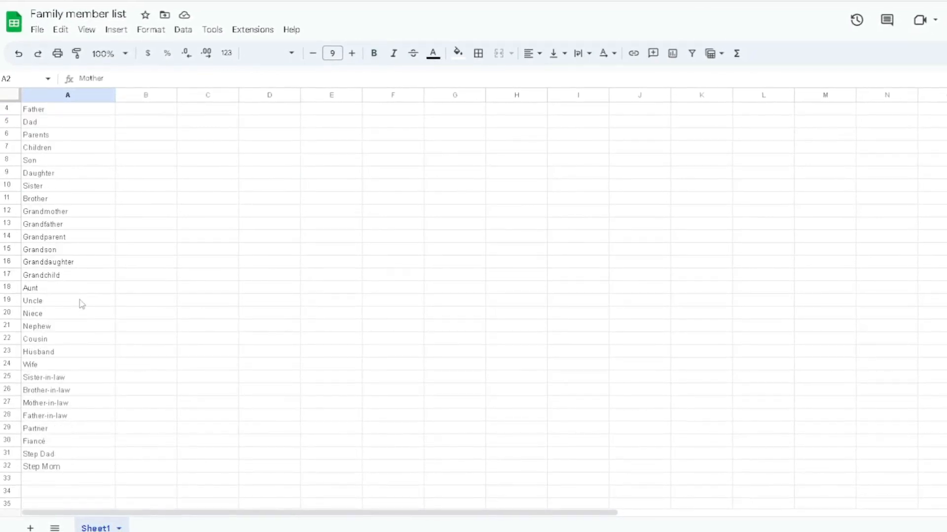
# Download the Family member list spreadsheet in Google Sheets as a comma-separated values (.csv) file
pyautogui.click(53, 419)
pyautogui.press('Up')
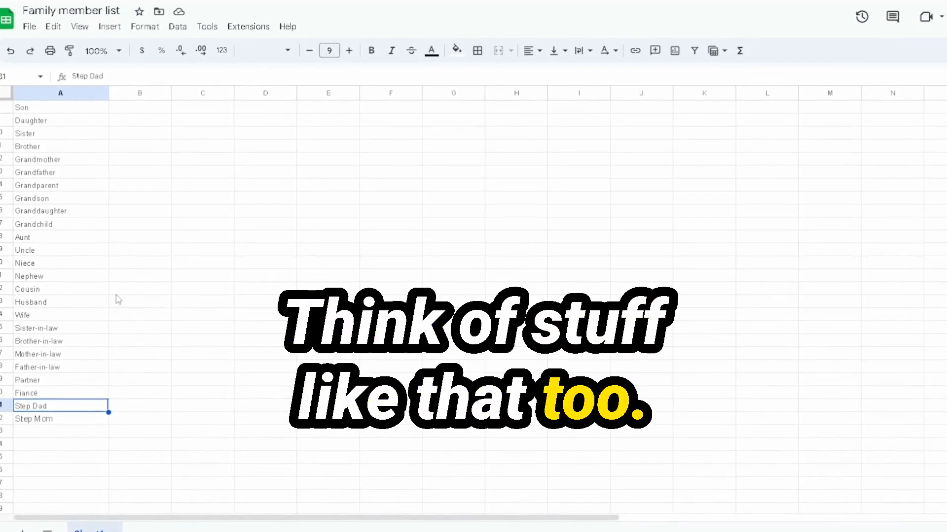
pyautogui.click(29, 27)
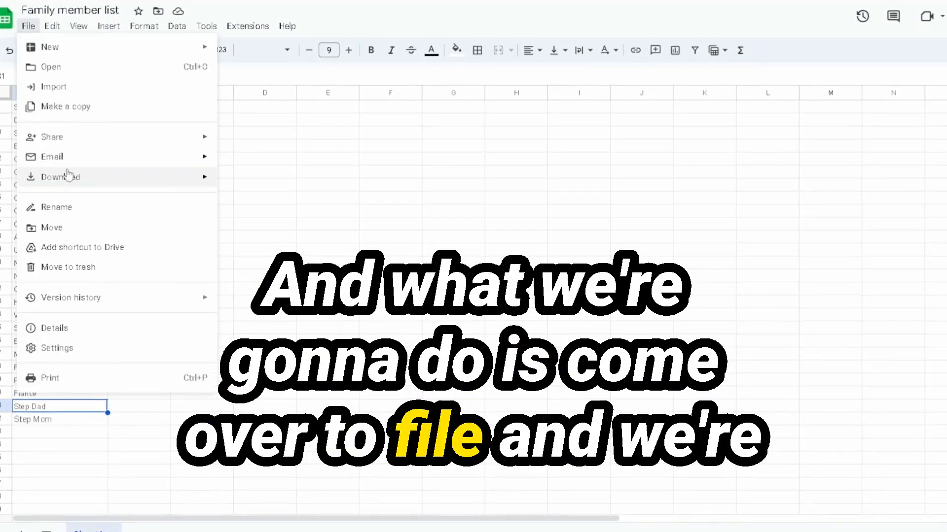
pyautogui.moveTo(65, 176)
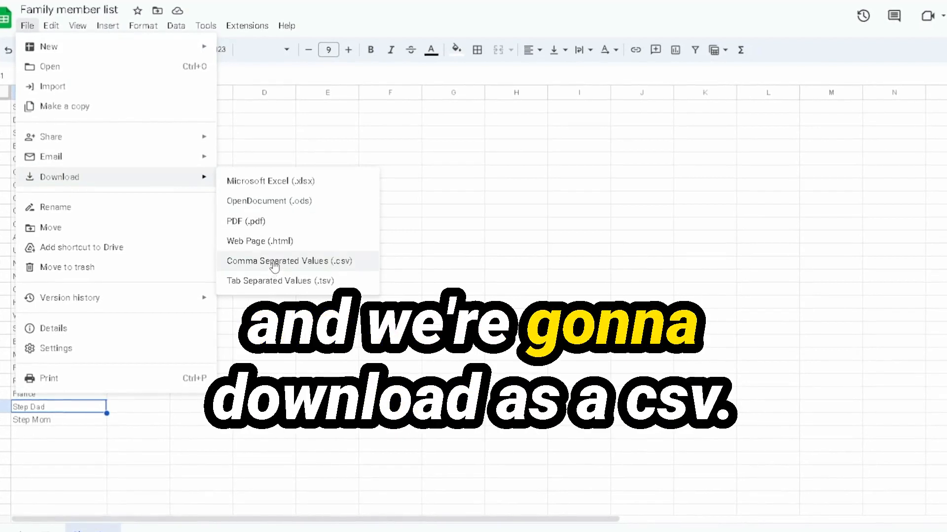
pyautogui.click(274, 261)
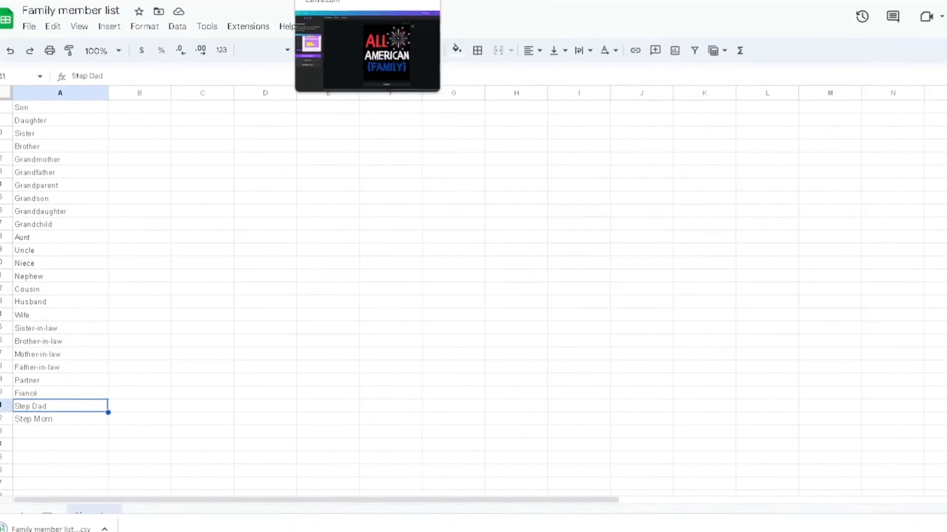
# Switch back to the Canva design and upload Family member list - Sheet1 (2).csv as the bulk create data
pyautogui.click(345, 2)
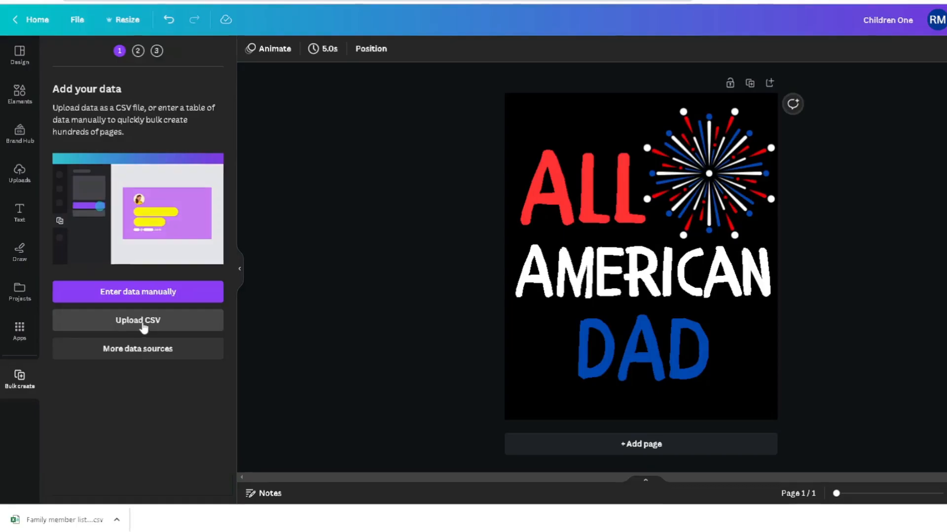
pyautogui.click(171, 318)
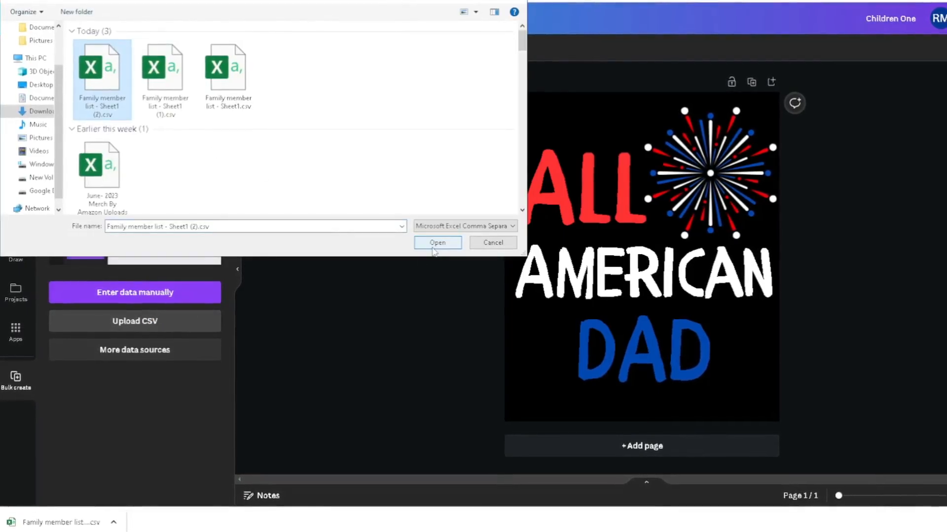
pyautogui.click(433, 248)
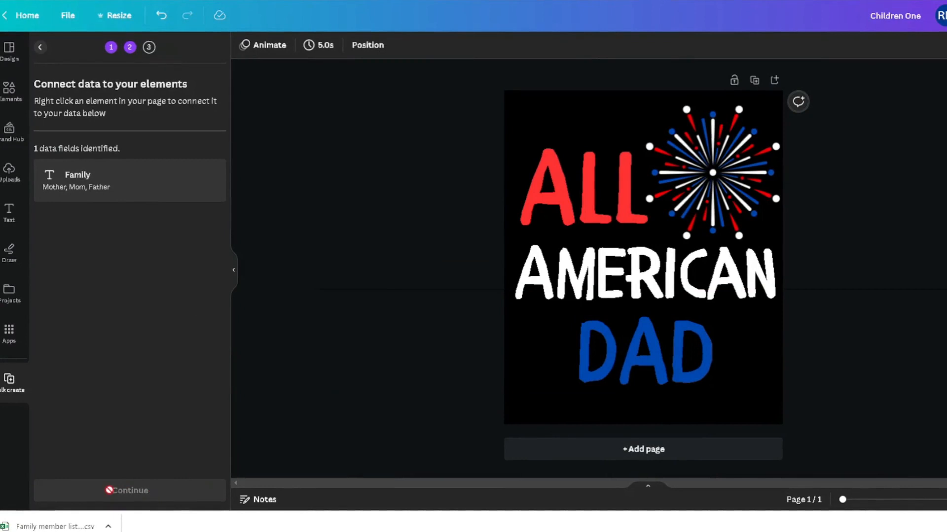
# Connect the blue DAD text on the shirt design to the Family data field
pyautogui.rightClick(667, 363)
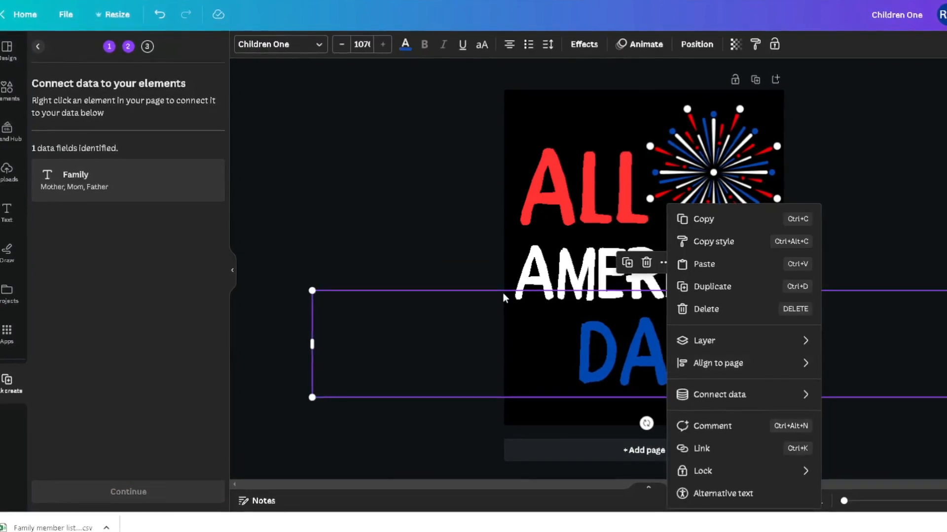
pyautogui.click(503, 293)
pyautogui.click(637, 356)
pyautogui.rightClick(664, 348)
pyautogui.moveTo(719, 395)
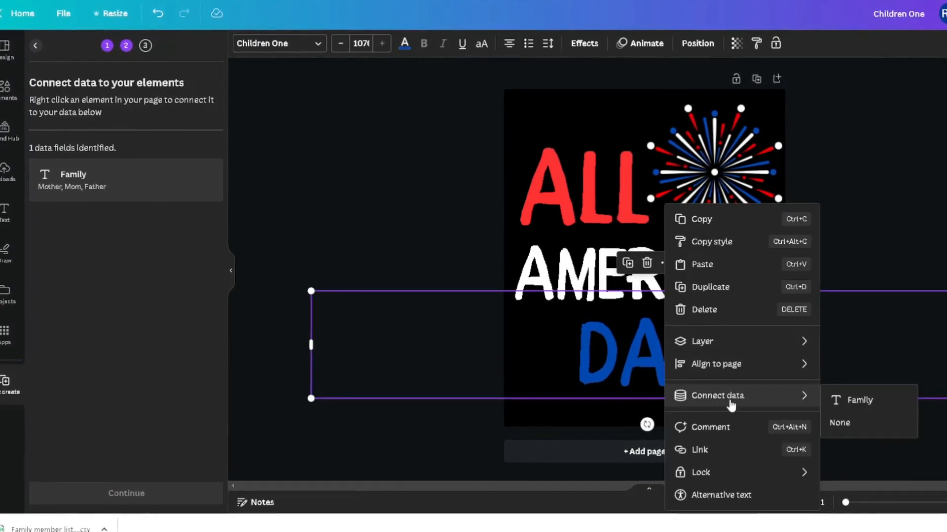
pyautogui.click(852, 402)
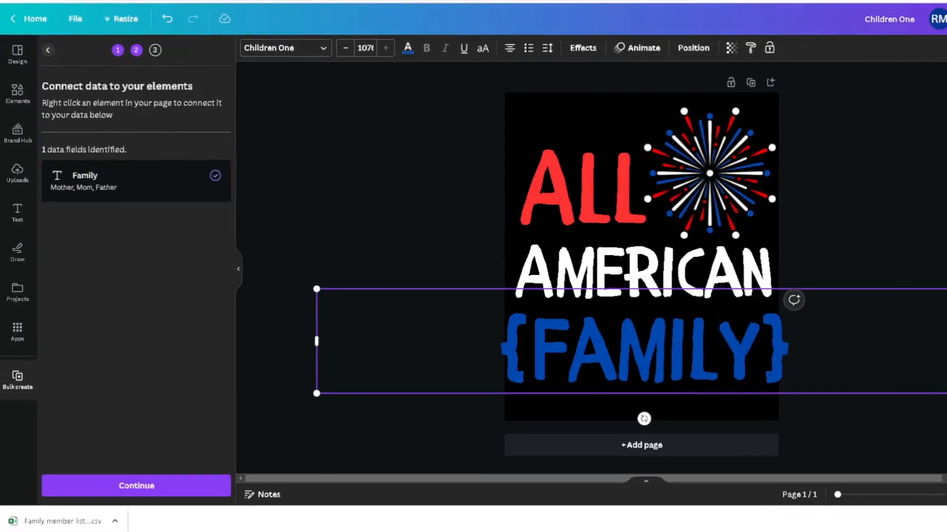
# Shrink the blue {FAMILY} text to a font size of about 850 and centre it beneath AMERICAN within the black design
pyautogui.moveTo(946, 394); pyautogui.dragTo(894, 395)
pyautogui.moveTo(671, 360); pyautogui.dragTo(712, 357)
pyautogui.click(748, 346)
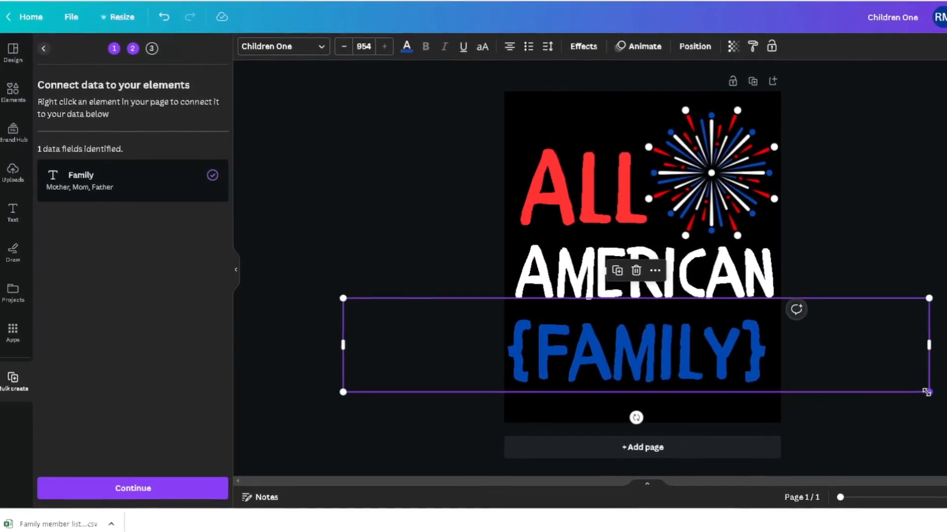
pyautogui.moveTo(935, 395); pyautogui.dragTo(902, 393)
pyautogui.moveTo(672, 345); pyautogui.dragTo(694, 351)
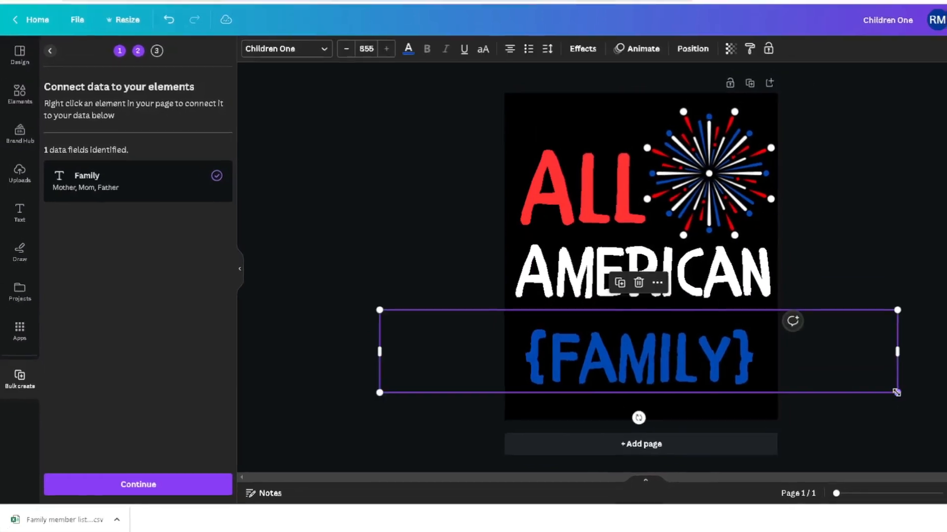
pyautogui.moveTo(896, 392); pyautogui.dragTo(887, 387)
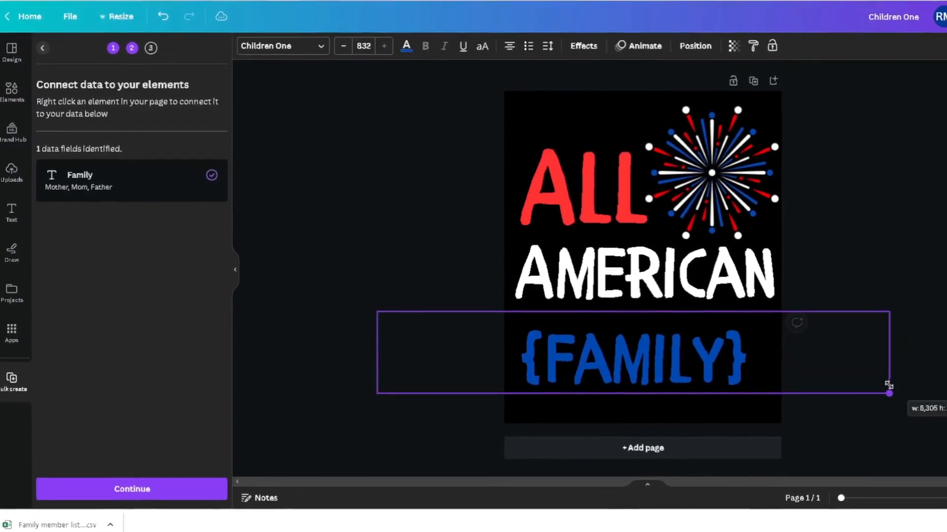
pyautogui.click(824, 288)
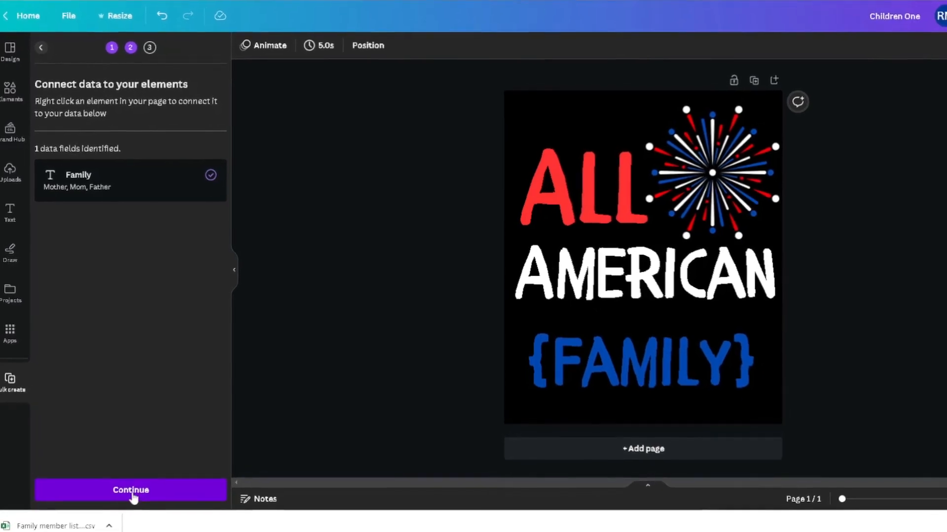
# Continue to applying the data and generate 31 pages with every family member entry selected
pyautogui.click(132, 494)
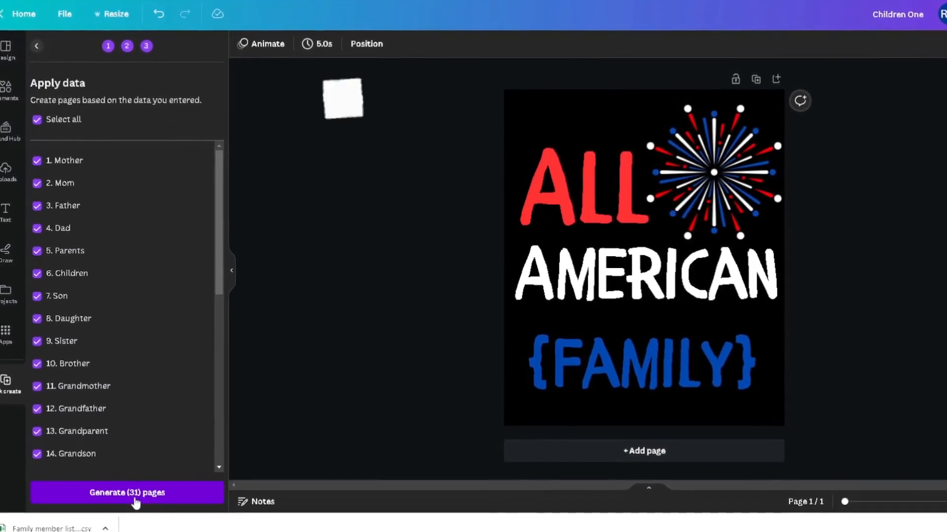
pyautogui.click(135, 503)
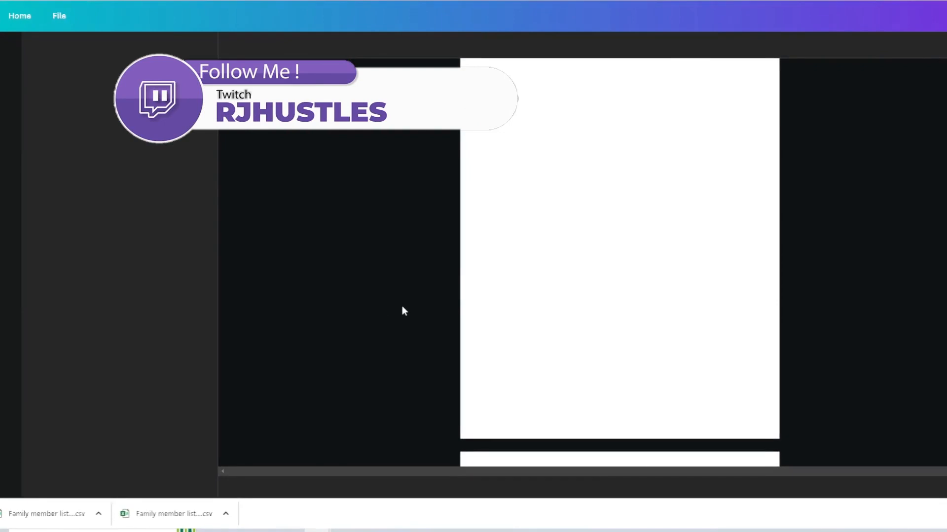
# Reduce the DAUGHTER text on page 8 to a font size of about 752 and centre it under AMERICAN
pyautogui.scroll(-20, 415, 328)
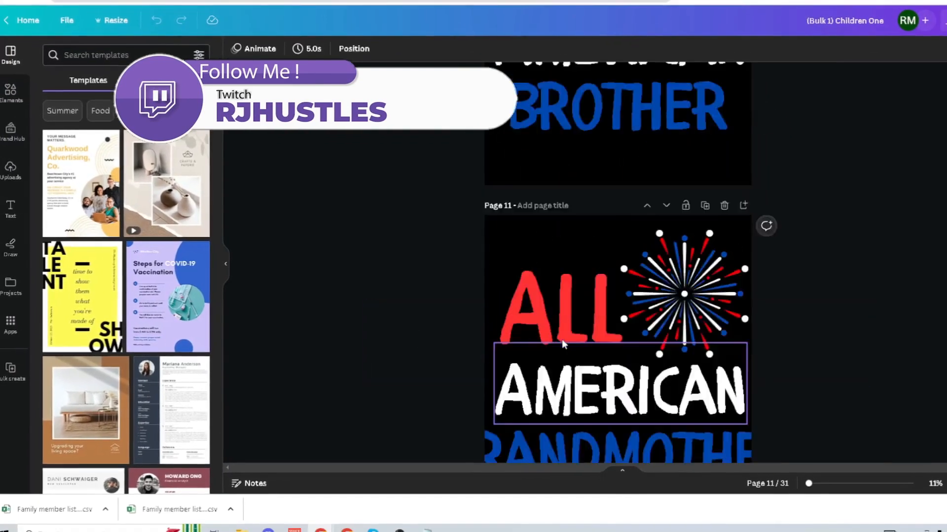
pyautogui.scroll(12, 561, 345)
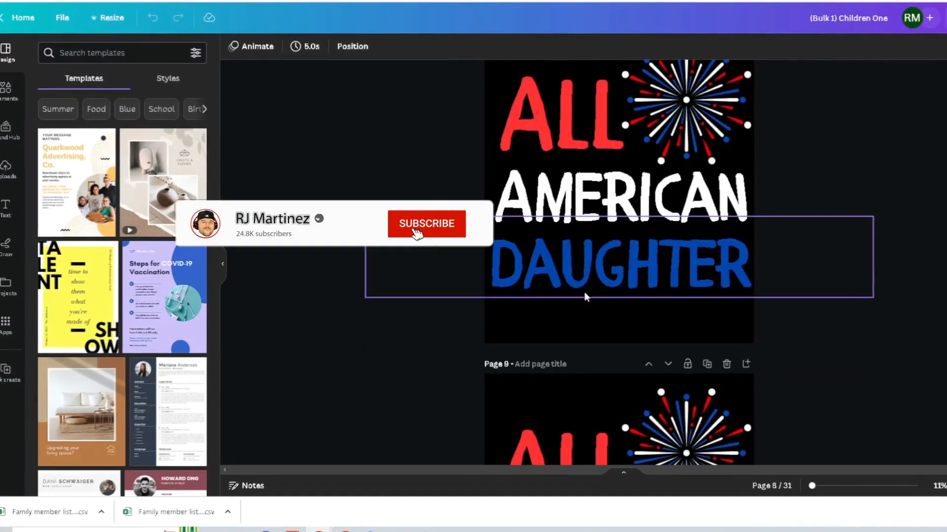
pyautogui.click(584, 295)
pyautogui.moveTo(873, 298); pyautogui.dragTo(844, 292)
pyautogui.moveTo(675, 261); pyautogui.dragTo(694, 258)
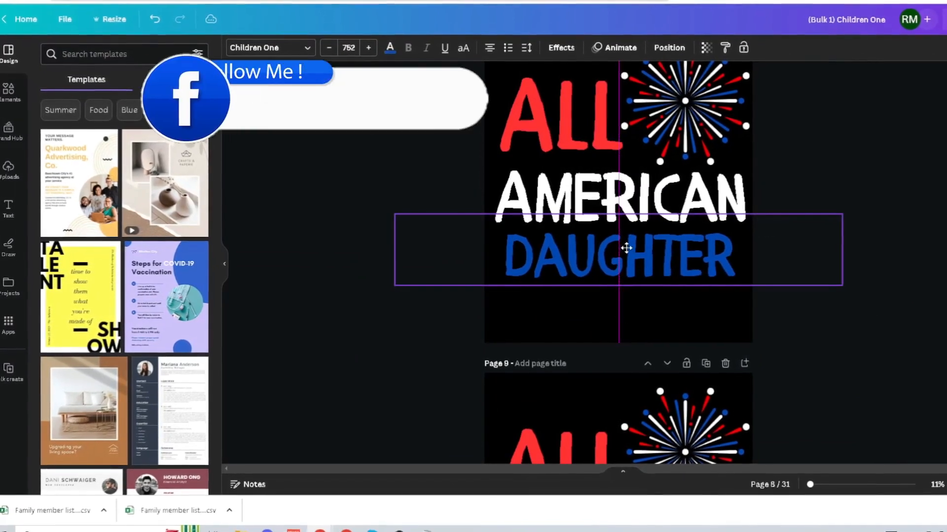
pyautogui.moveTo(625, 250); pyautogui.dragTo(625, 249)
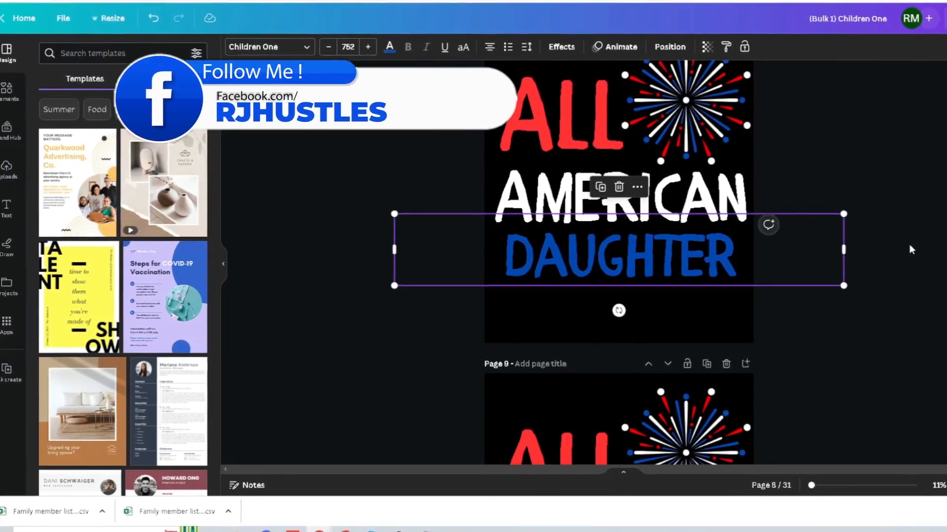
pyautogui.click(911, 249)
# Shrink the GRANDMOTHER text on page 11 to a font size of about 568 so it fits centred under AMERICAN
pyautogui.scroll(3, 861, 398)
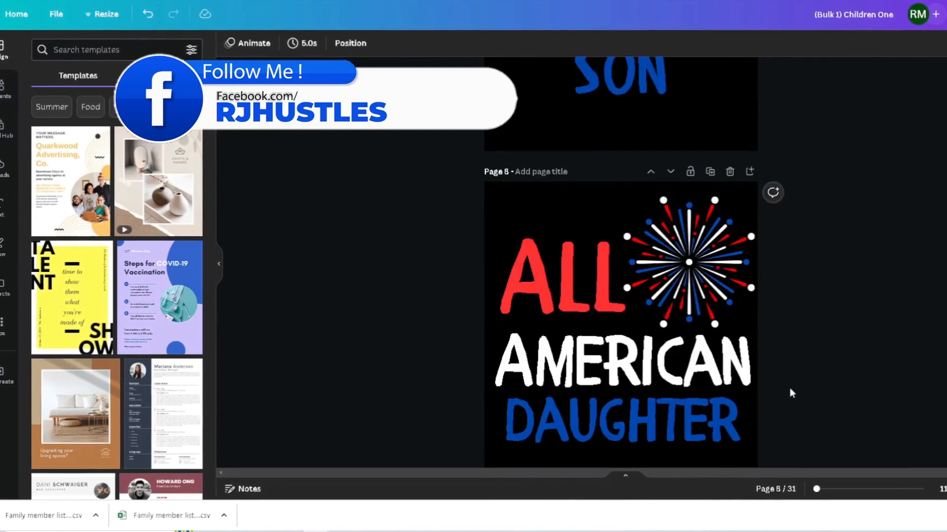
pyautogui.scroll(-15, 788, 388)
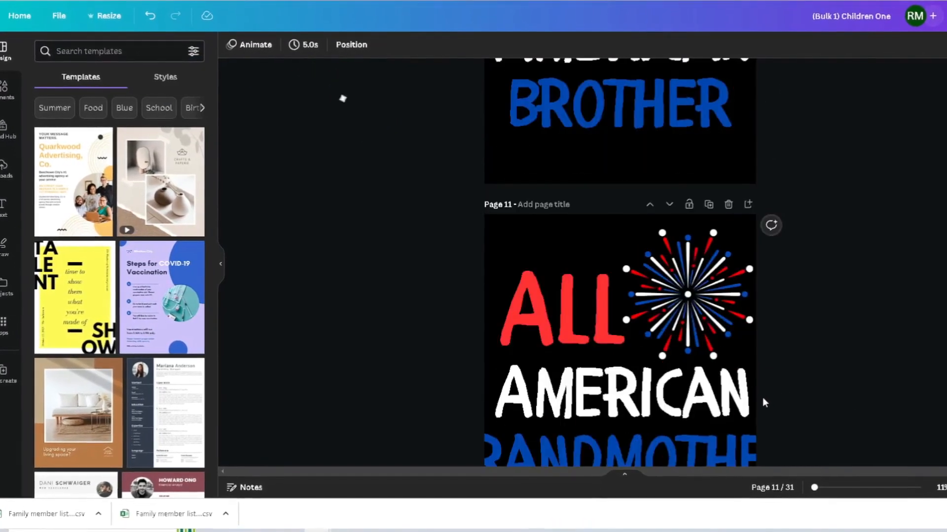
pyautogui.scroll(-2, 762, 398)
pyautogui.click(678, 367)
pyautogui.moveTo(869, 383); pyautogui.dragTo(753, 343)
pyautogui.moveTo(663, 337); pyautogui.dragTo(711, 339)
pyautogui.moveTo(811, 366); pyautogui.dragTo(776, 363)
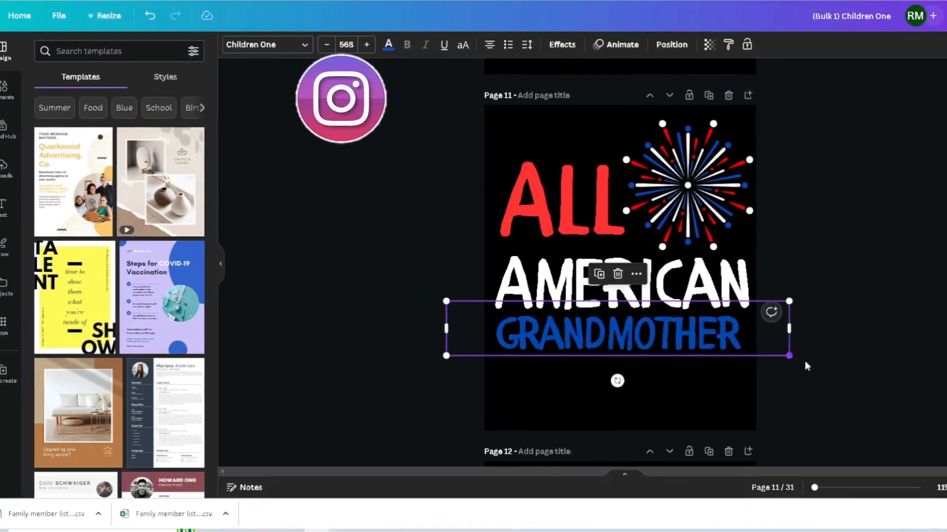
# Scale down the GRANDFATHER text on page 12 to fit the design width and centre it under AMERICAN
pyautogui.scroll(-5, 789, 355)
pyautogui.click(703, 324)
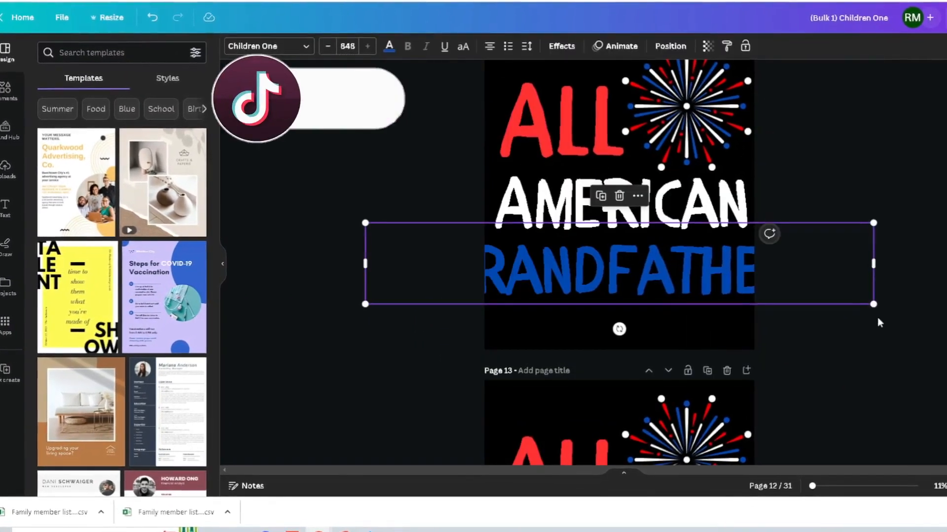
pyautogui.moveTo(873, 304); pyautogui.dragTo(777, 289)
pyautogui.moveTo(572, 256); pyautogui.dragTo(672, 268)
pyautogui.click(862, 296)
# Download all 31 pages as PNG files with a transparent background
pyautogui.scroll(-10, 841, 337)
pyautogui.scroll(7, 806, 325)
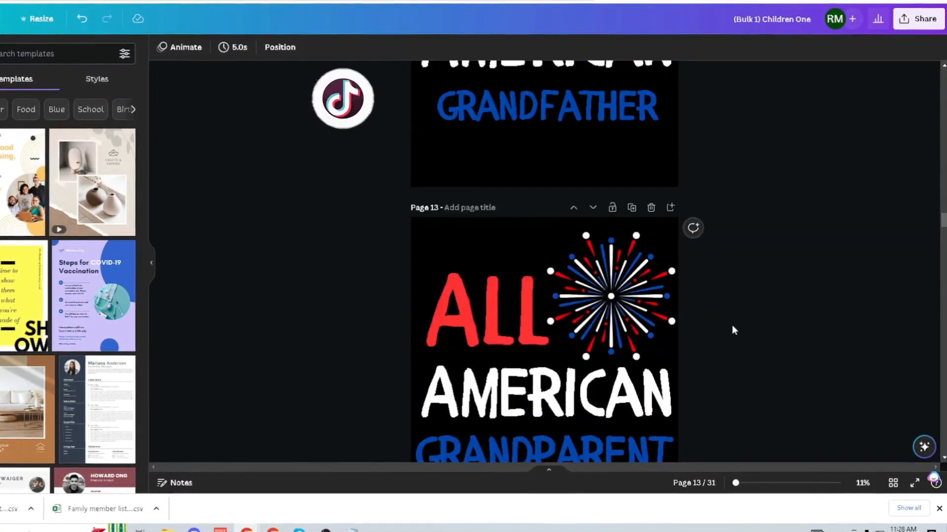
pyautogui.scroll(6, 720, 300)
pyautogui.click(918, 18)
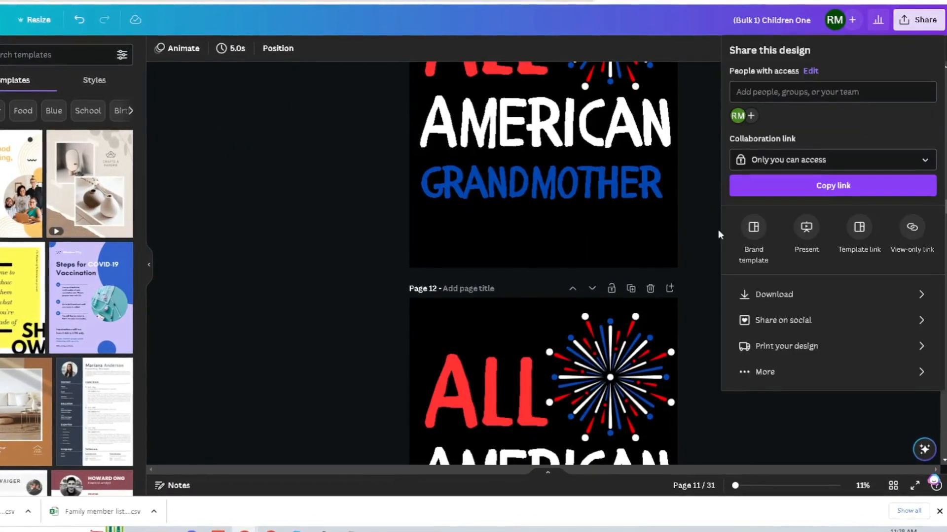
pyautogui.click(775, 297)
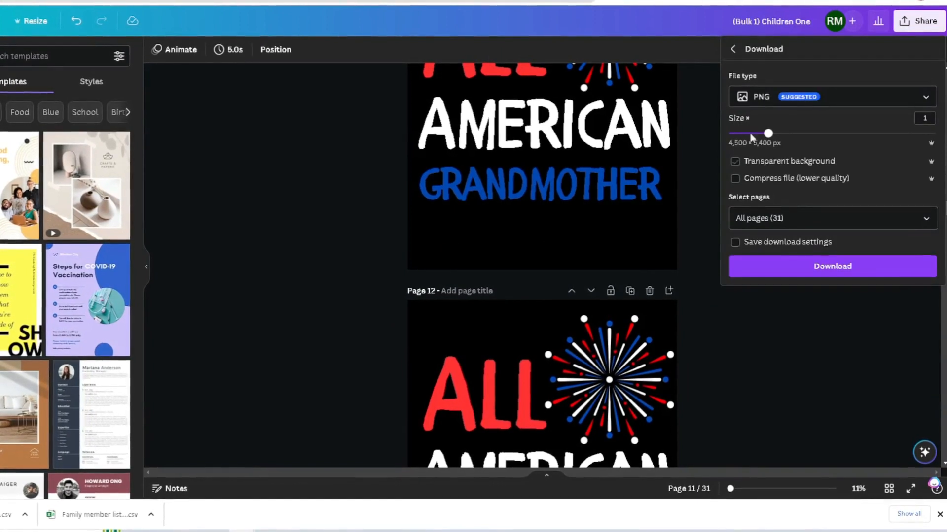
pyautogui.click(734, 162)
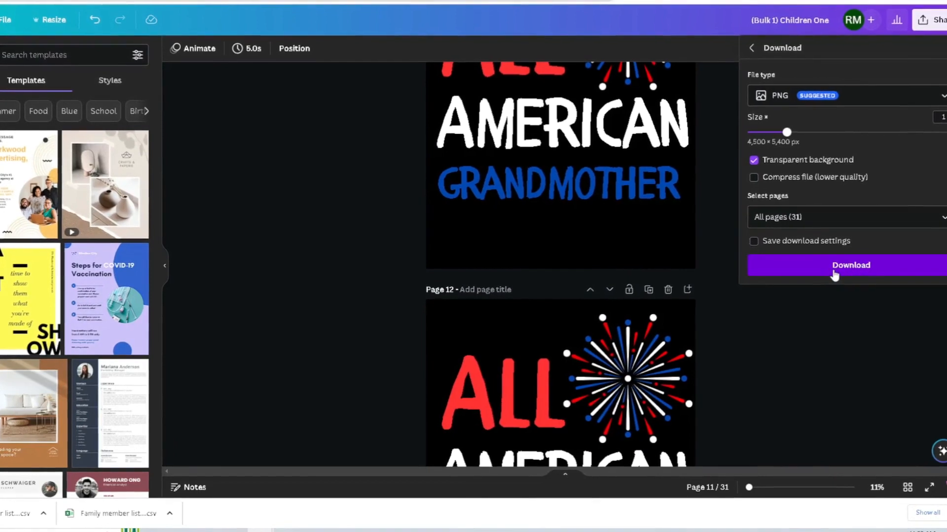
pyautogui.click(847, 267)
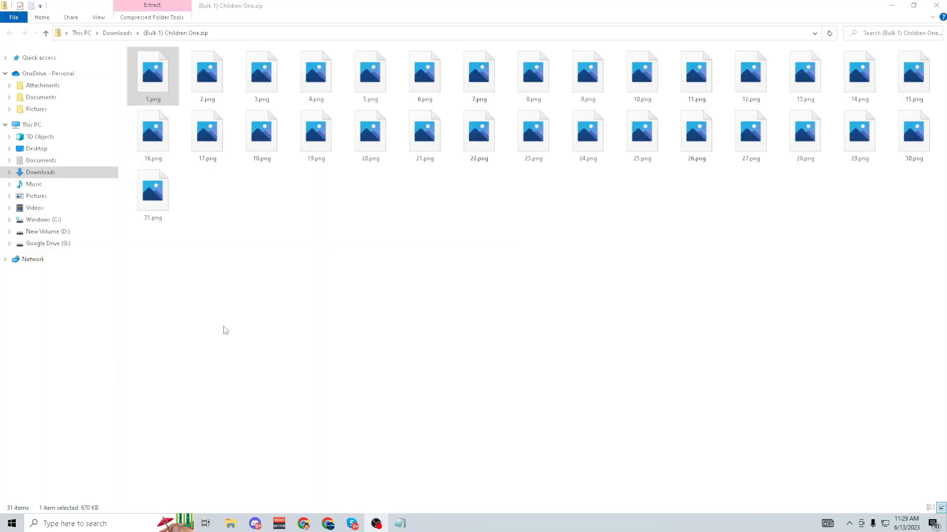
# Open 1.png and 2.png from the downloaded (Bulk 1) Children One.zip to check the exported designs
pyautogui.click(165, 75)
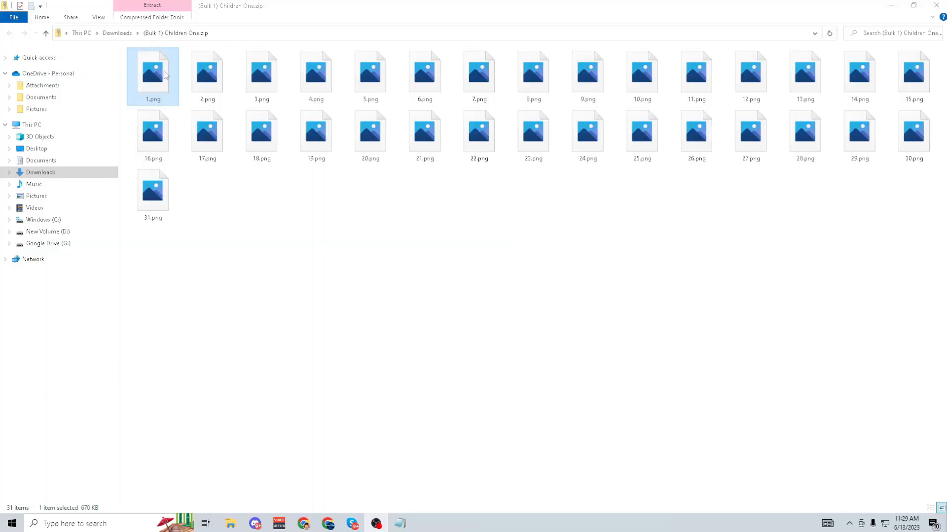
pyautogui.doubleClick(167, 82)
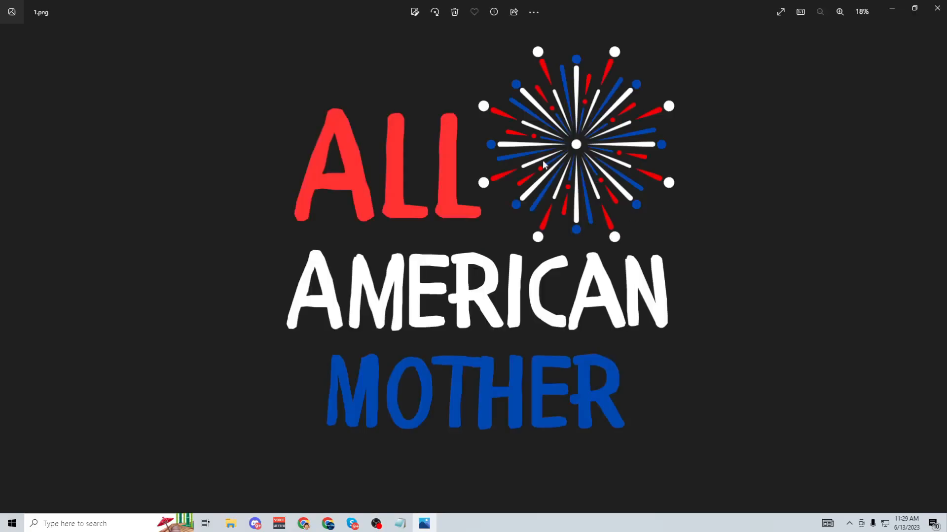
pyautogui.click(940, 20)
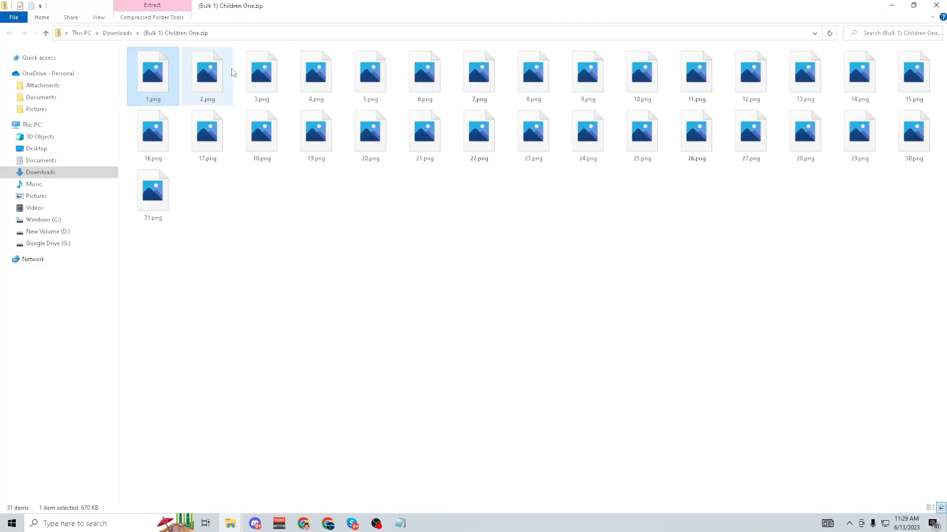
pyautogui.doubleClick(210, 79)
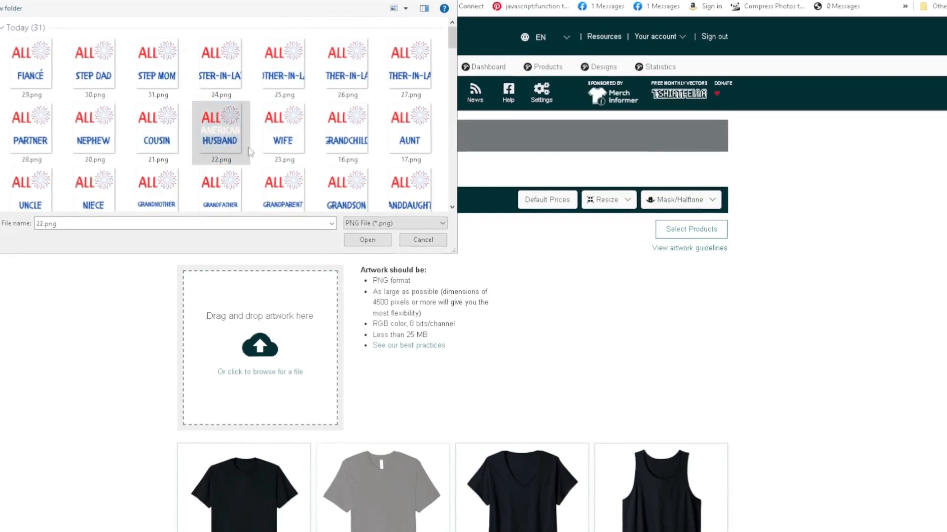
# Upload 22.png, the All American Husband design, as artwork on the Merch product page and review the shirt previews
pyautogui.doubleClick(217, 137)
pyautogui.scroll(-3, 142, 314)
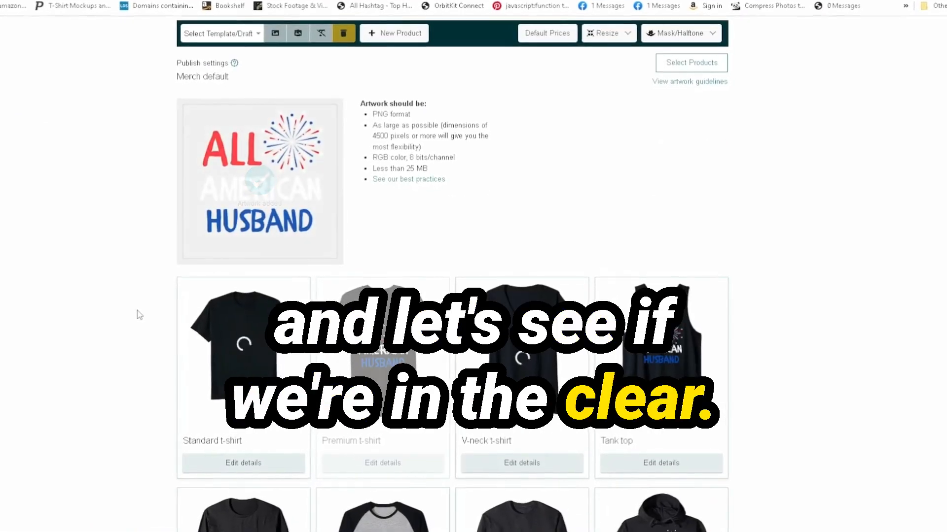
pyautogui.scroll(-2, 268, 319)
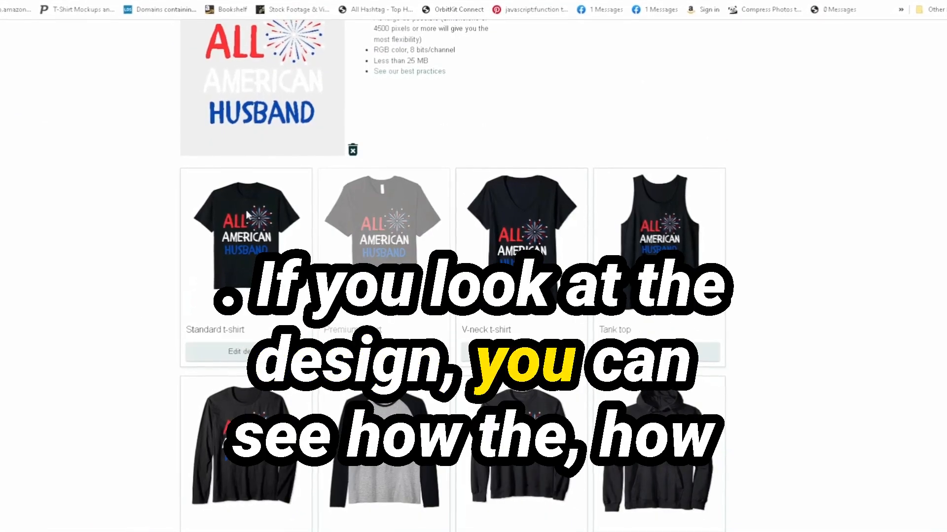